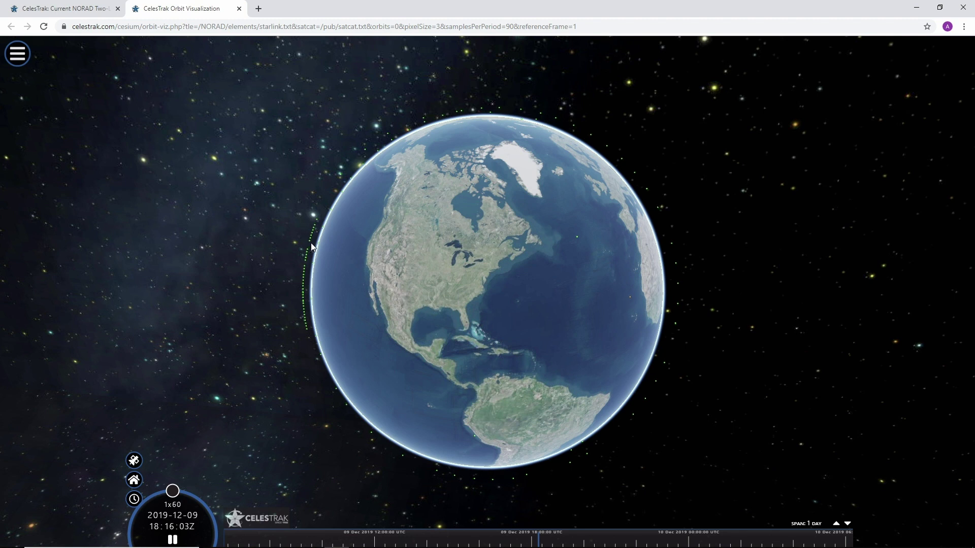
Step: Raise the playback speed to 812x and rotate the globe until North America is in view
{"action": "left_click_drag", "start_coordinate": [310, 248], "coordinate": [440, 233]}
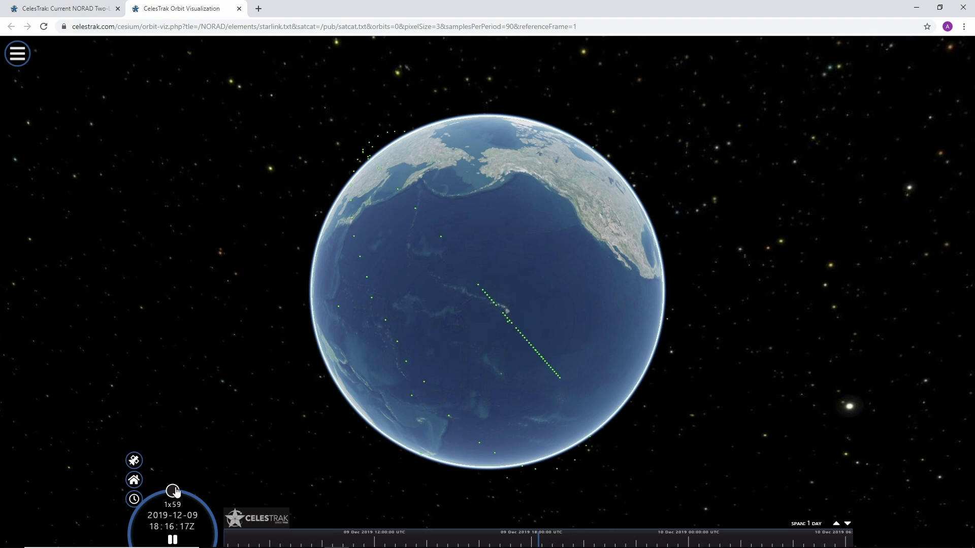
{"action": "left_click_drag", "start_coordinate": [196, 503], "coordinate": [209, 513]}
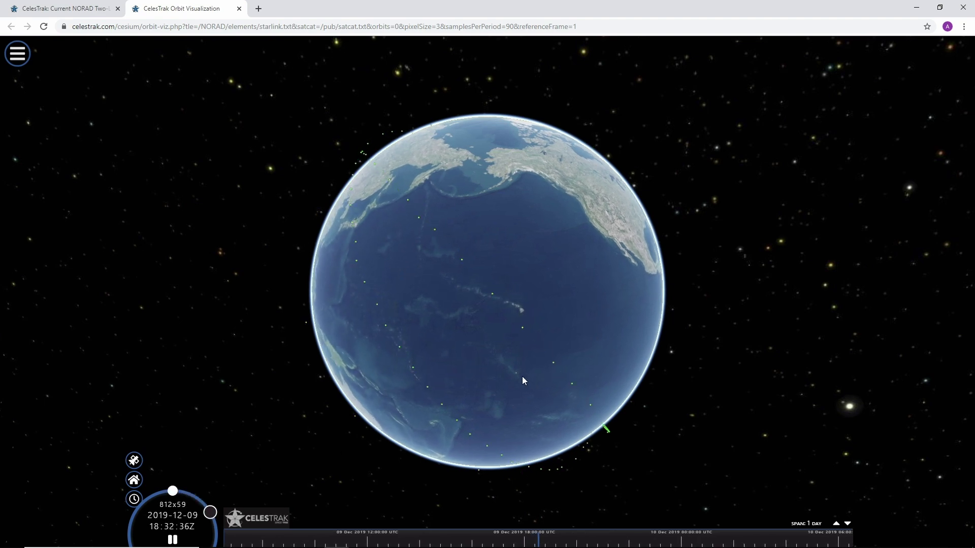
{"action": "left_click_drag", "start_coordinate": [508, 368], "coordinate": [353, 251]}
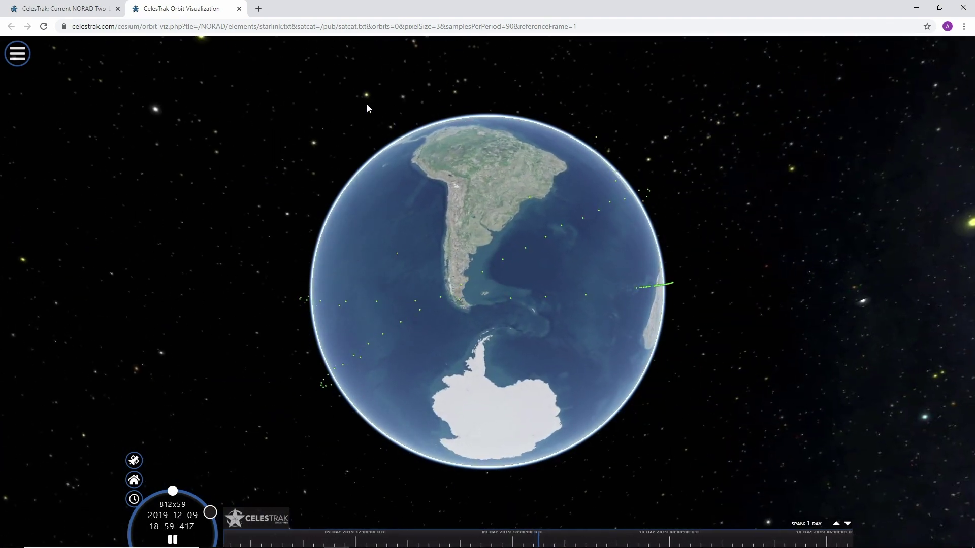
{"action": "left_click_drag", "start_coordinate": [389, 124], "coordinate": [464, 322]}
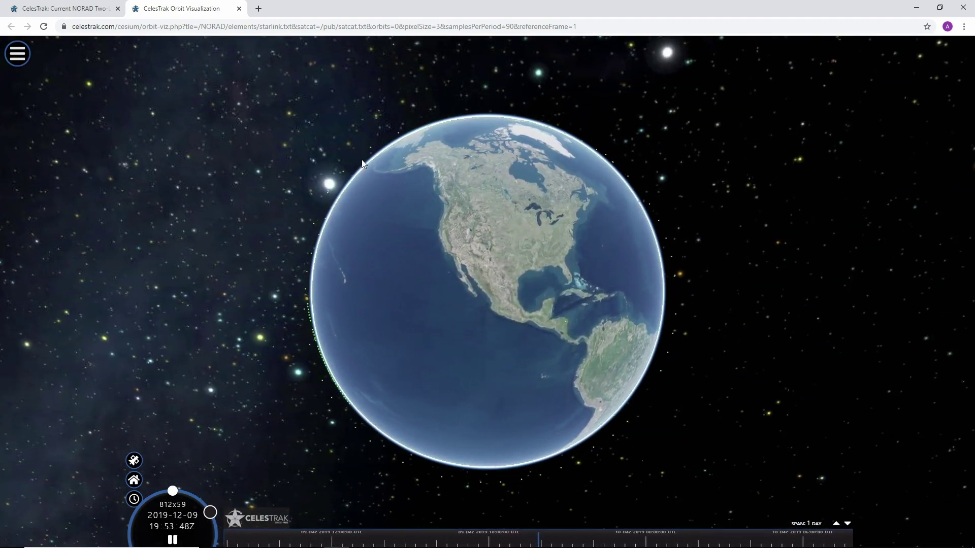
Step: Switch the viewer's reference frame to Earth-fixed (FIXED) in Viewer Options
{"action": "left_click", "coordinate": [20, 52]}
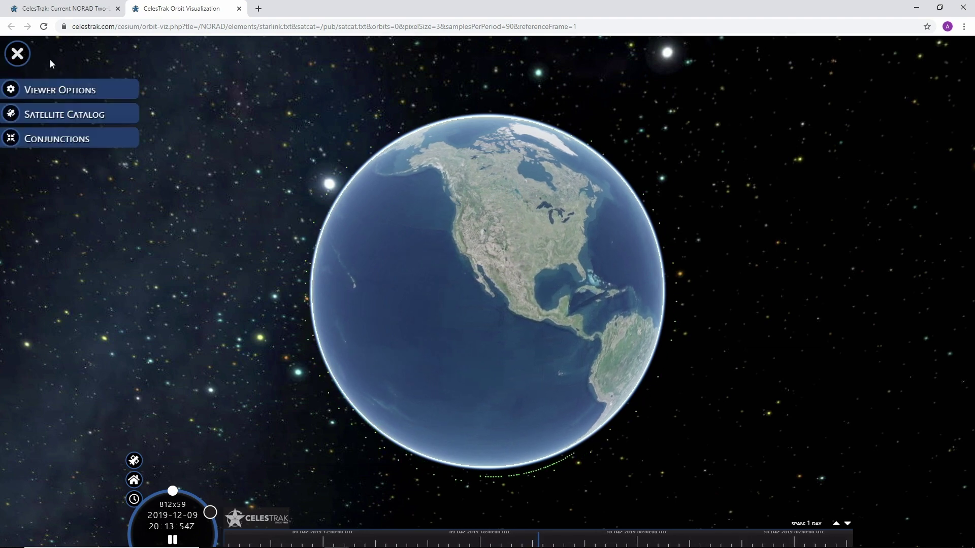
{"action": "left_click", "coordinate": [95, 92]}
{"action": "left_click", "coordinate": [236, 109]}
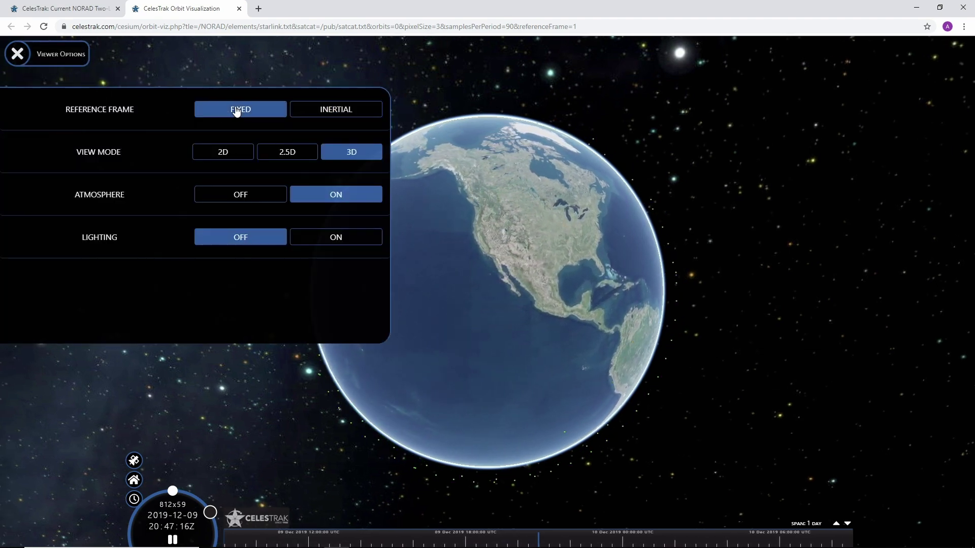
{"action": "left_click", "coordinate": [34, 58]}
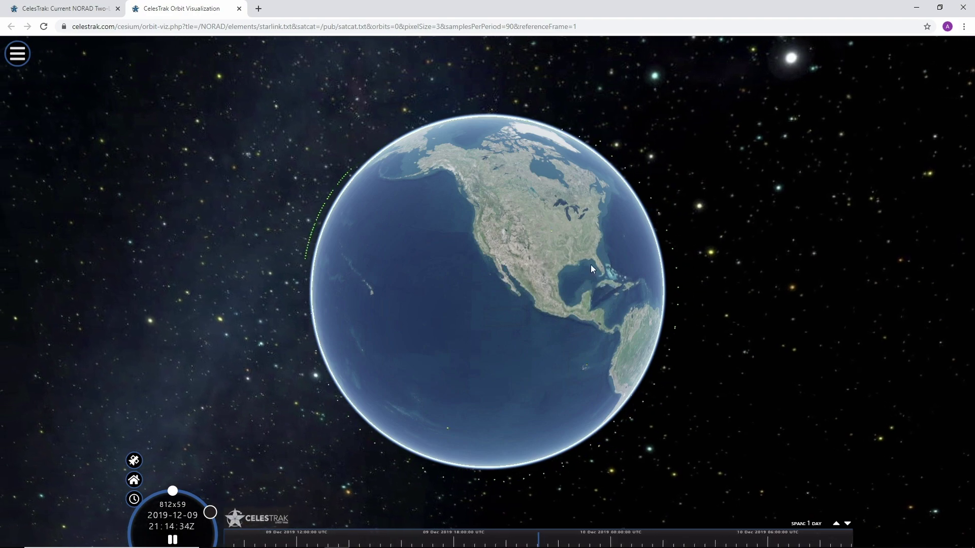
Step: Run the clock at 1589x and turn day/night Lighting ON in Viewer Options
{"action": "left_click_drag", "start_coordinate": [592, 269], "coordinate": [428, 255]}
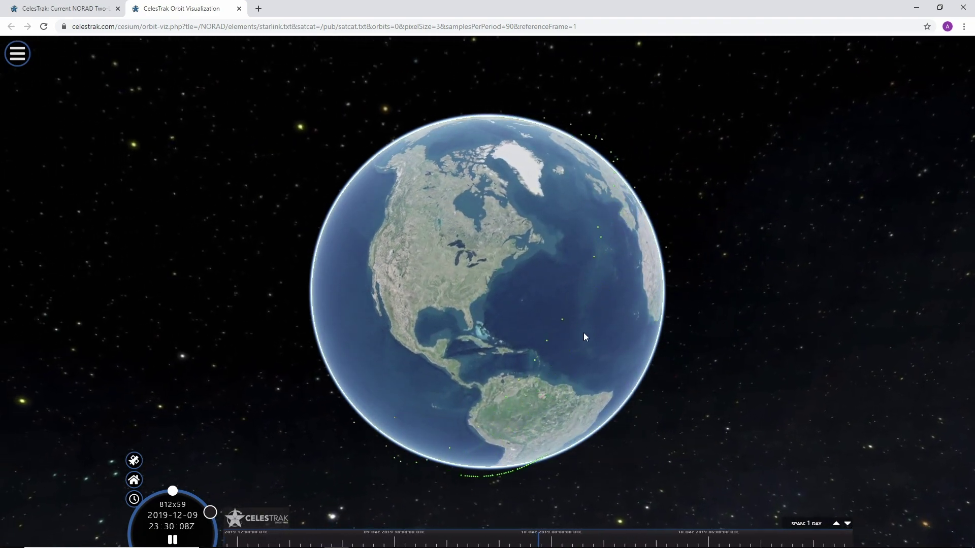
{"action": "left_click", "coordinate": [212, 518]}
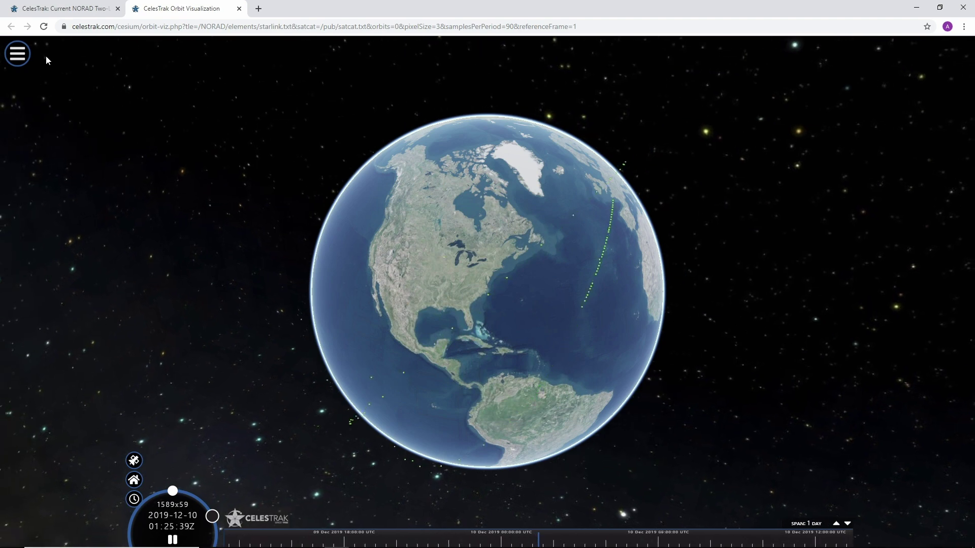
{"action": "left_click", "coordinate": [19, 55]}
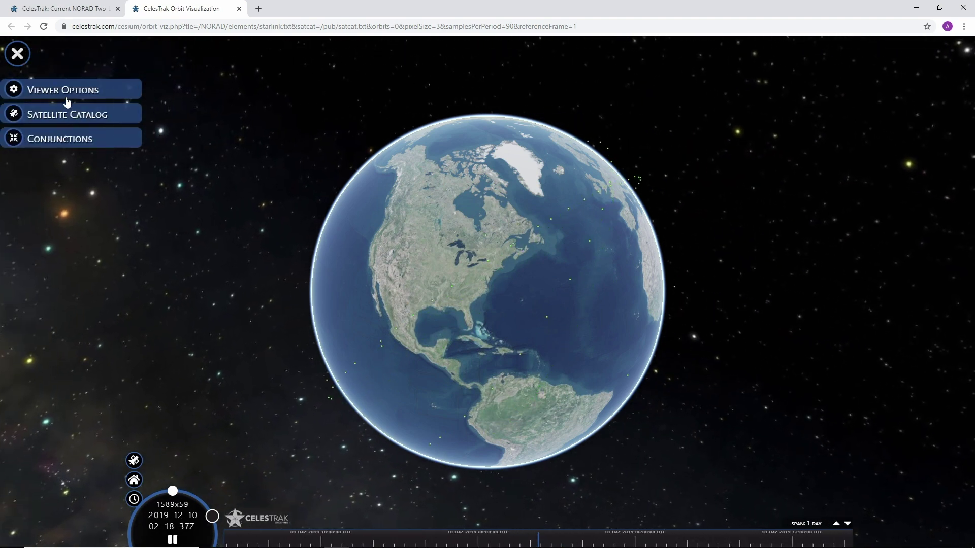
{"action": "left_click", "coordinate": [66, 93]}
{"action": "left_click", "coordinate": [330, 240]}
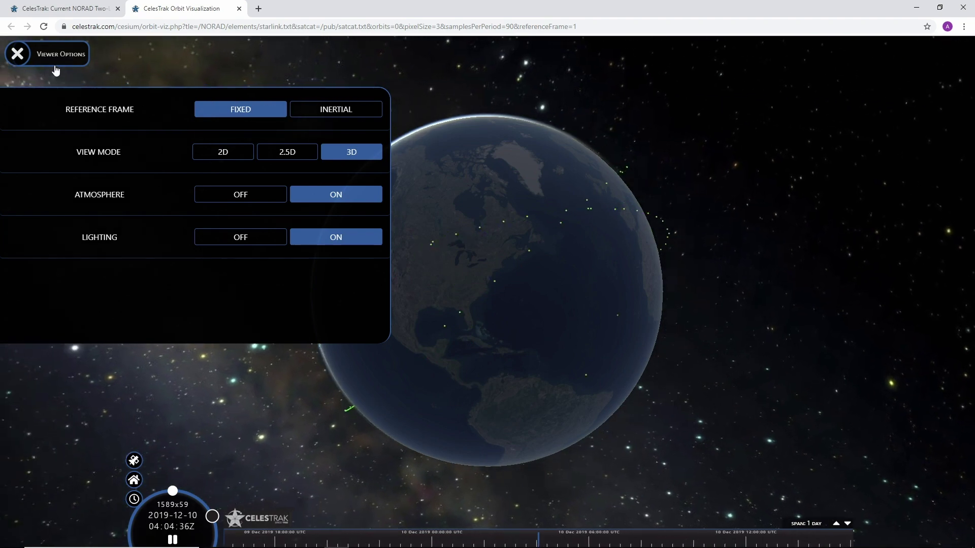
{"action": "left_click", "coordinate": [20, 56]}
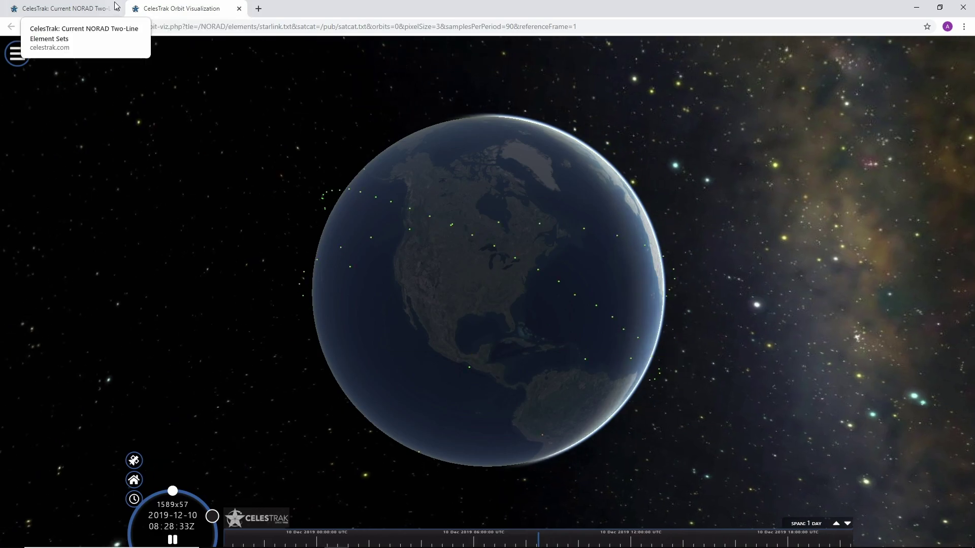
Step: Switch back to the 'CelesTrak: Current NORAD Two-Line Element Sets' browser tab
{"action": "left_click", "coordinate": [69, 10]}
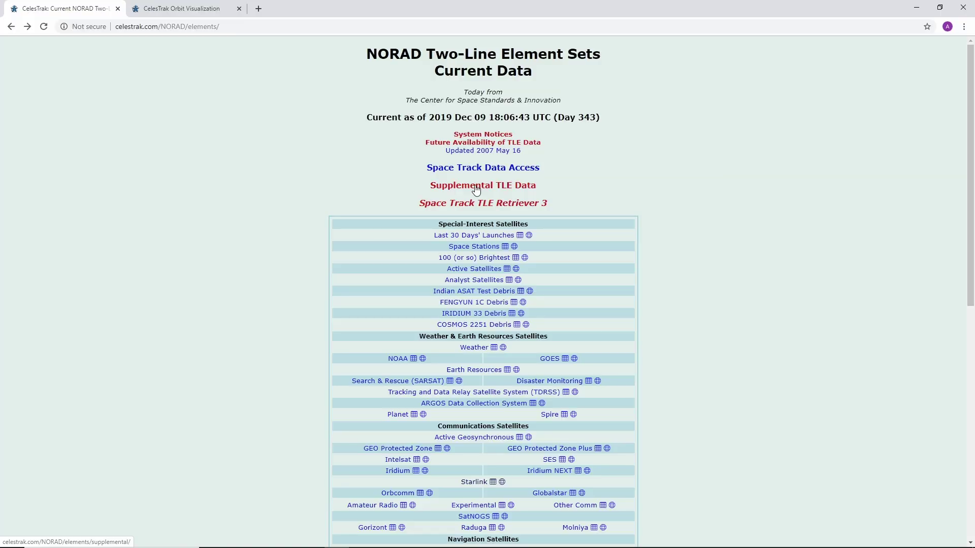
{"action": "left_click", "coordinate": [477, 187]}
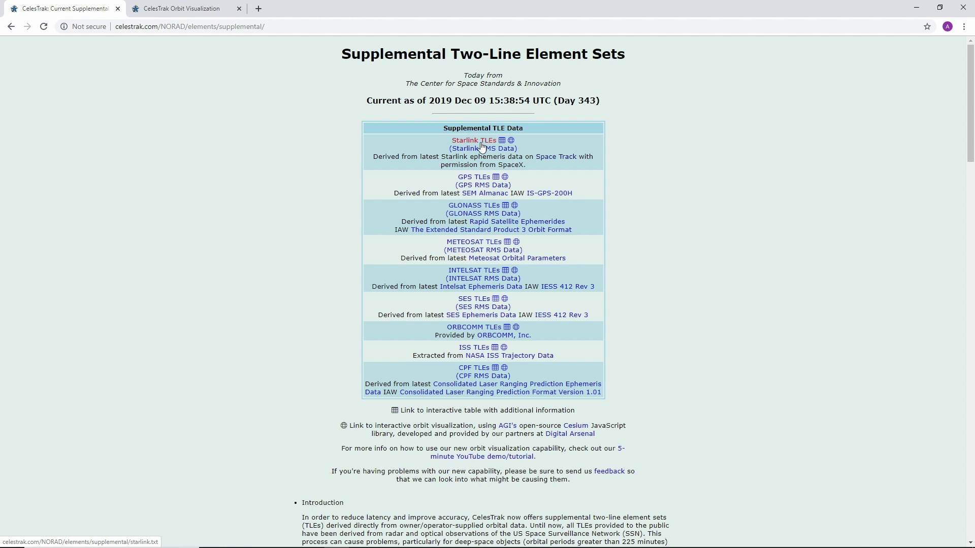
{"action": "left_click", "coordinate": [510, 141]}
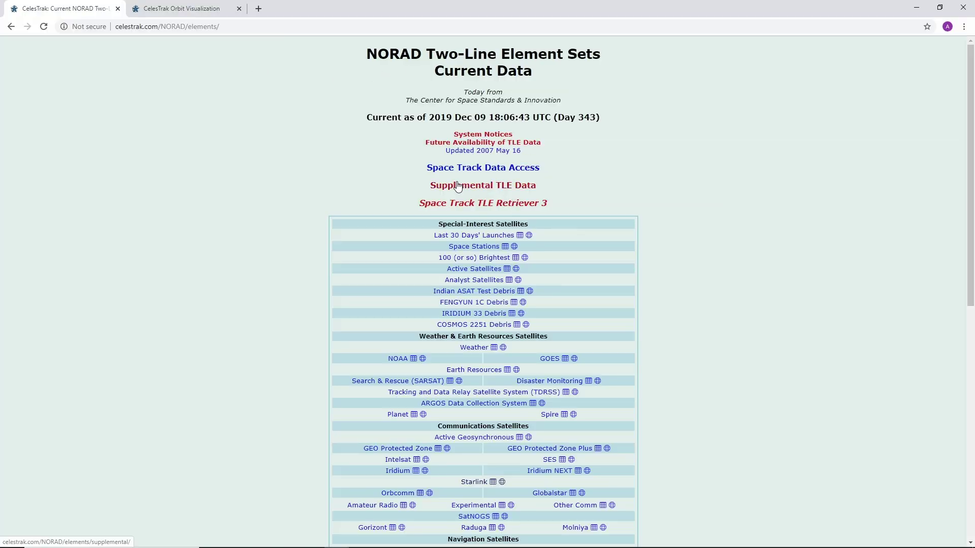
Step: From the Supplemental TLE Data page, save the Starlink TLEs link as starlink.txt
{"action": "left_click", "coordinate": [460, 186]}
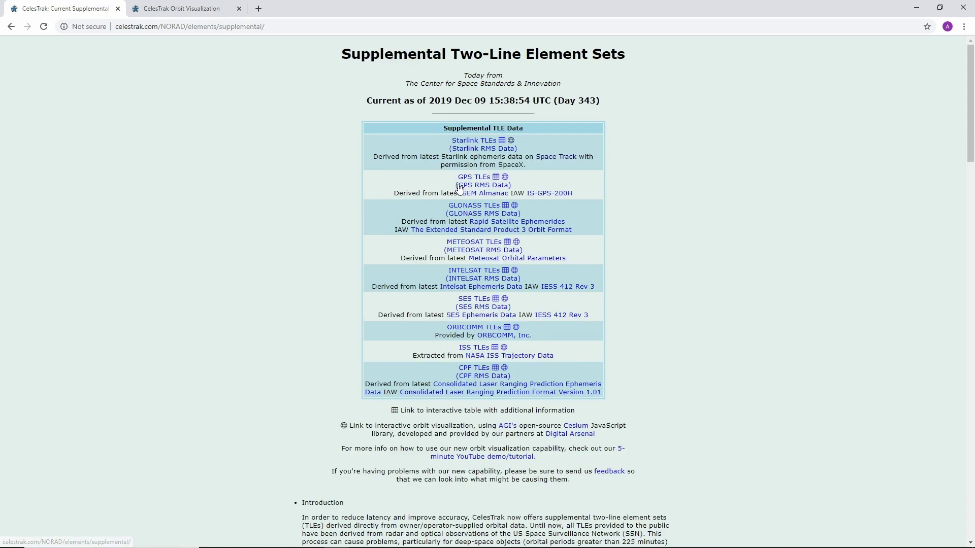
{"action": "right_click", "coordinate": [478, 145]}
{"action": "left_click", "coordinate": [513, 192]}
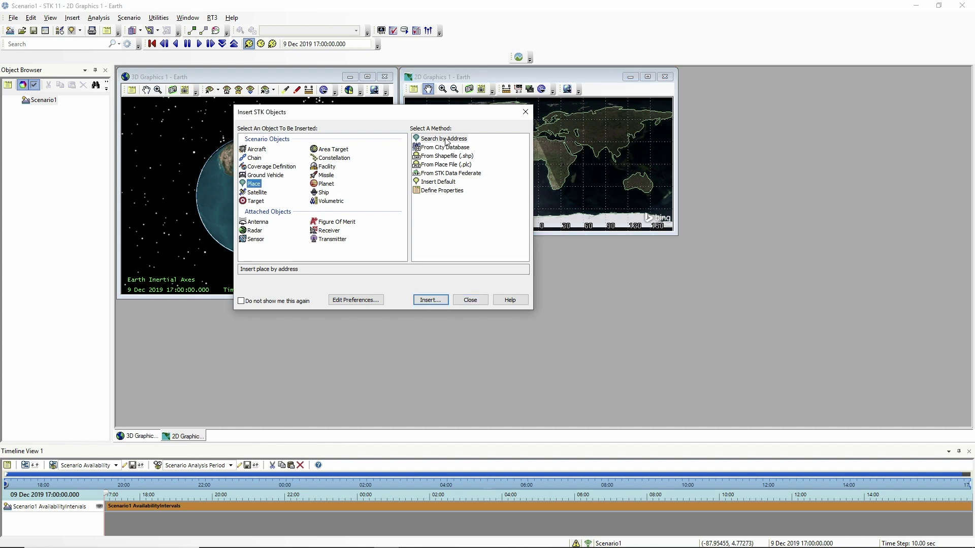
Step: Insert a place into Scenario1 by searching for the Exton street address
{"action": "left_click", "coordinate": [431, 299]}
{"action": "type", "text": "220 valley creek blvd, exton"}
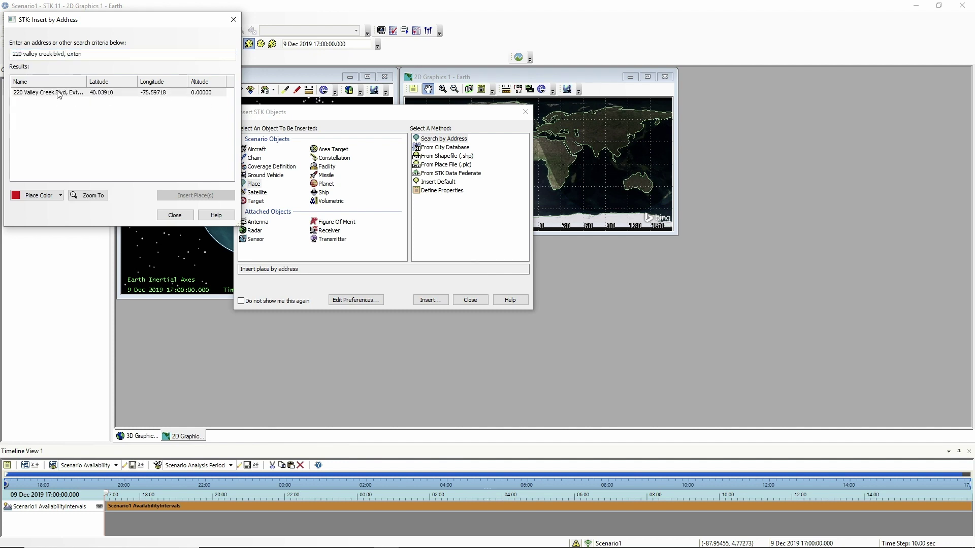
{"action": "left_click", "coordinate": [59, 92]}
{"action": "left_click", "coordinate": [195, 195]}
{"action": "left_click", "coordinate": [471, 299]}
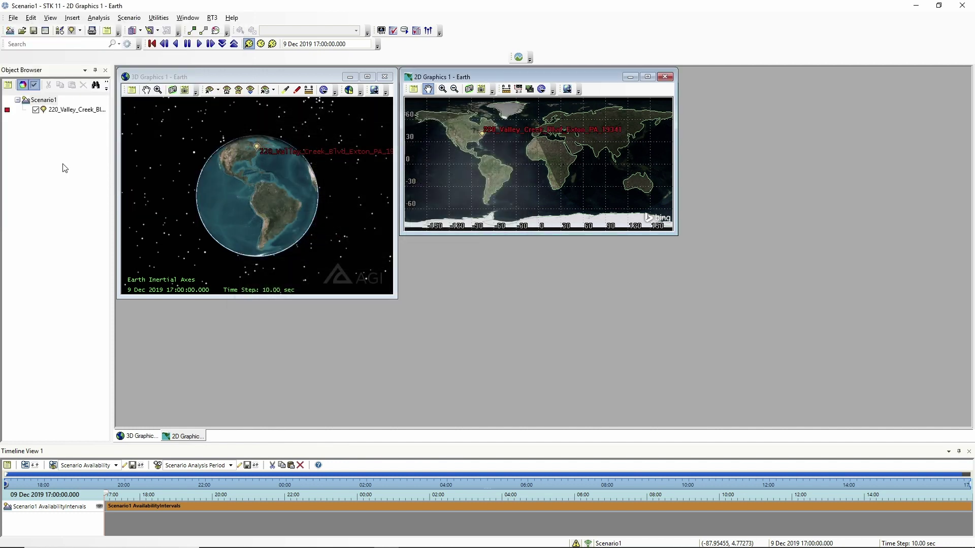
Step: Colour the new Exton place light green
{"action": "right_click", "coordinate": [62, 112]}
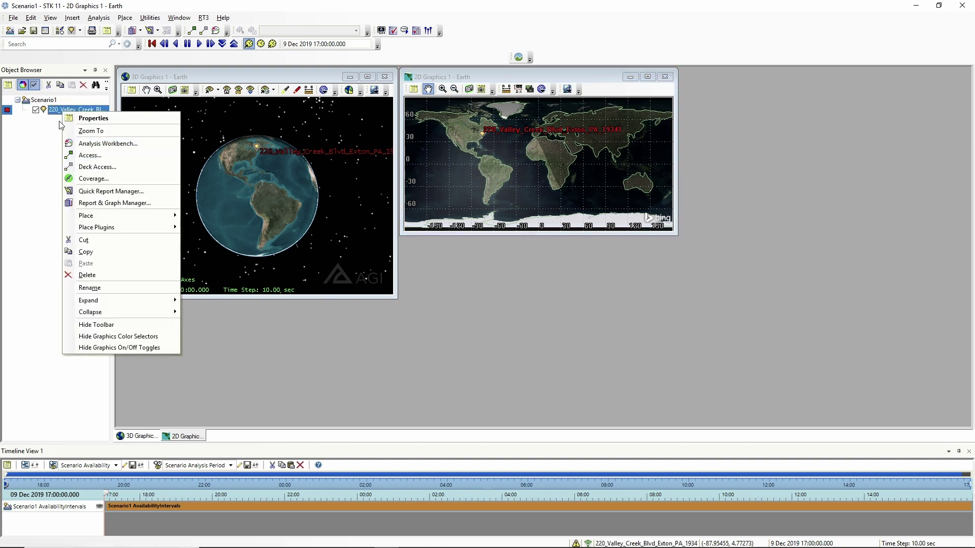
{"action": "left_click", "coordinate": [7, 109]}
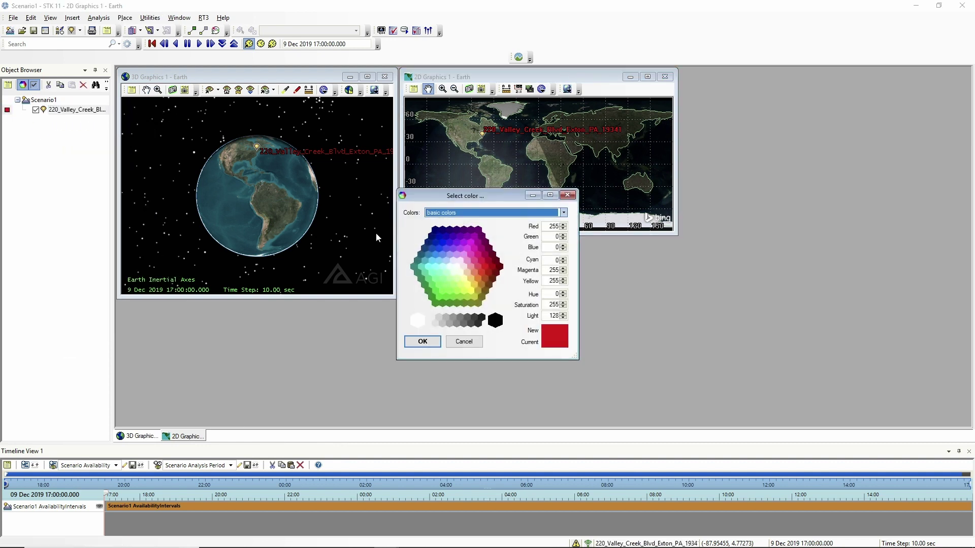
{"action": "left_click", "coordinate": [447, 283]}
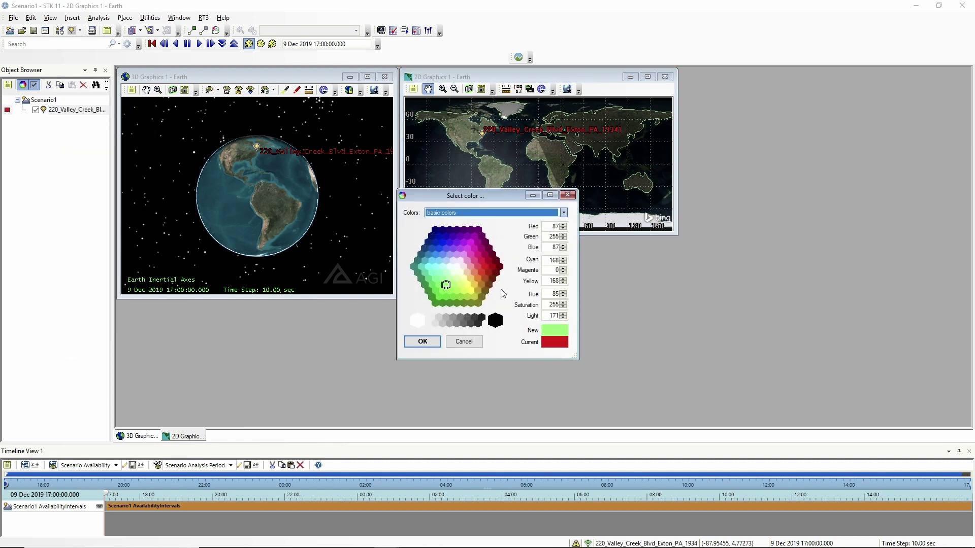
{"action": "left_click", "coordinate": [423, 342]}
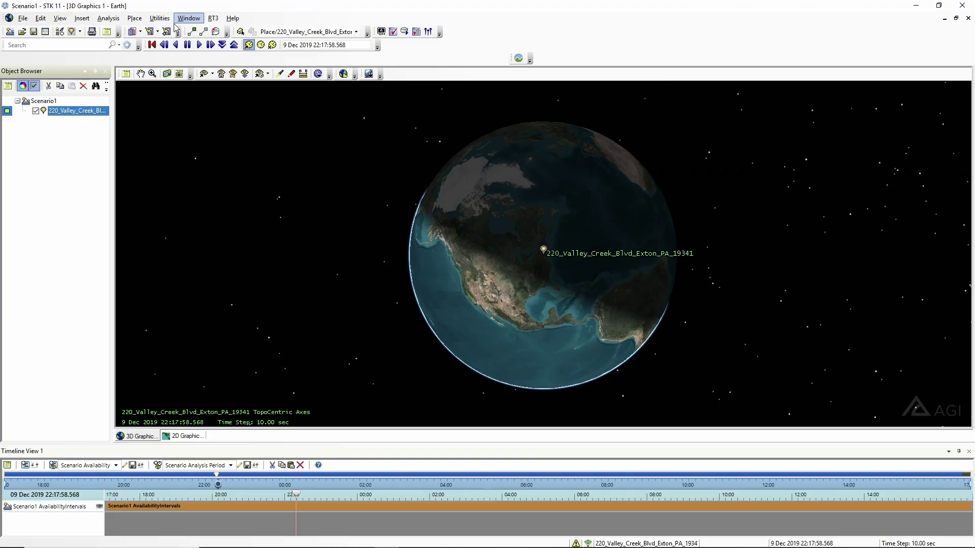
Step: Start a Deck Access analysis for the Exton place, keeping the starlink.tce deck file
{"action": "left_click", "coordinate": [108, 18]}
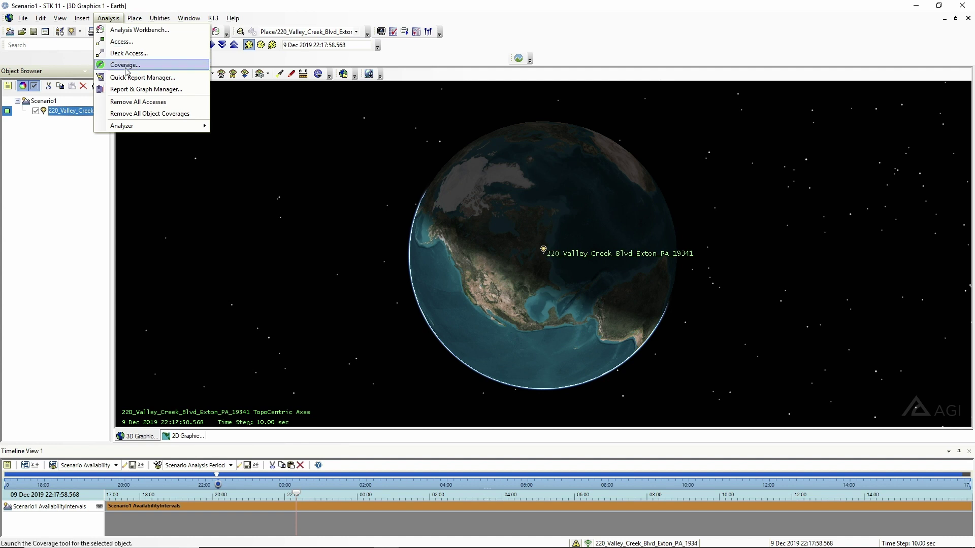
{"action": "left_click", "coordinate": [138, 53]}
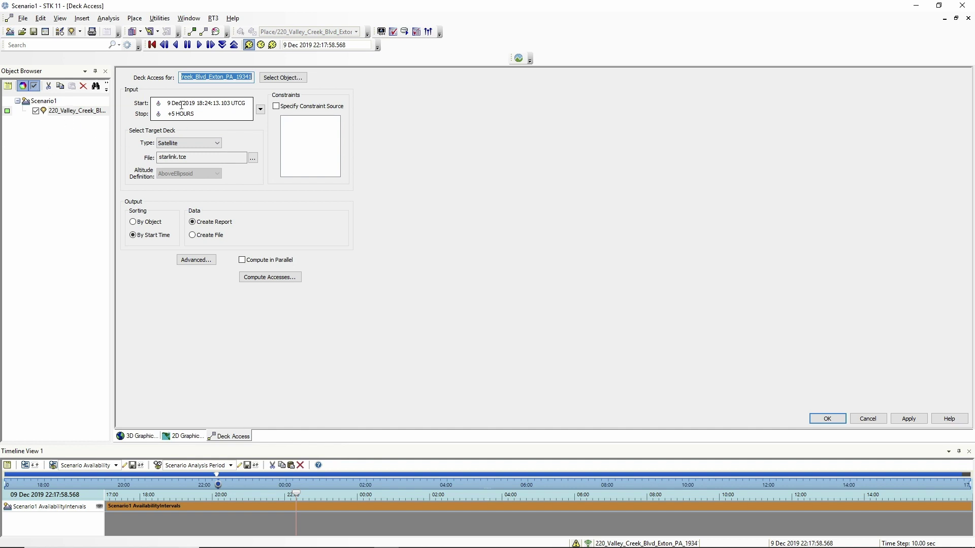
{"action": "left_click", "coordinate": [252, 159]}
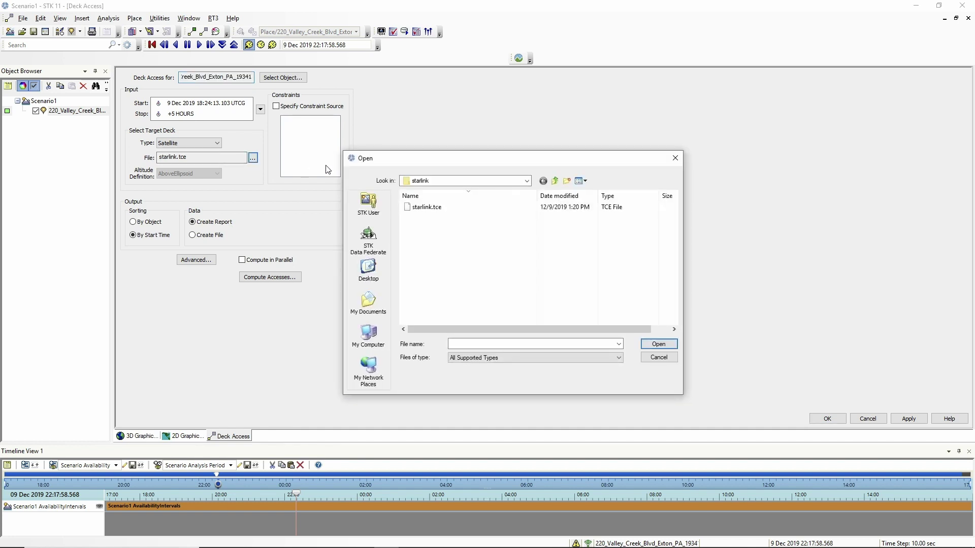
{"action": "left_click", "coordinate": [659, 358]}
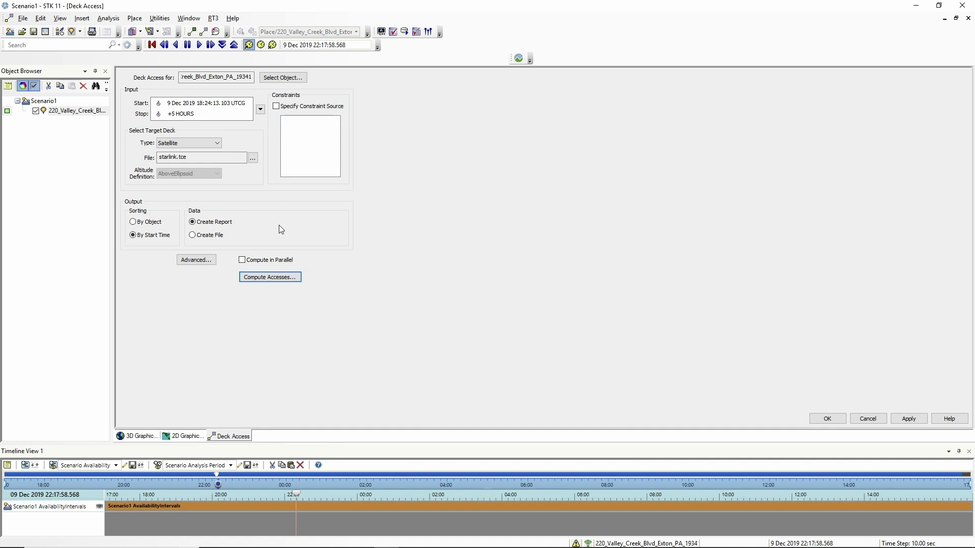
Step: Enable Add Satellites with Access (max 50), then compute accesses and accept the warning
{"action": "left_click", "coordinate": [197, 260]}
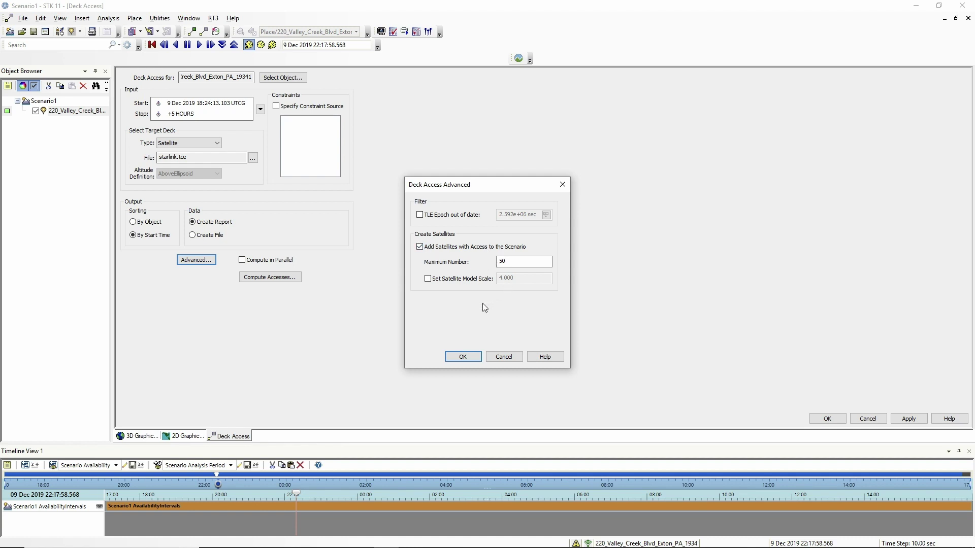
{"action": "left_click", "coordinate": [462, 357]}
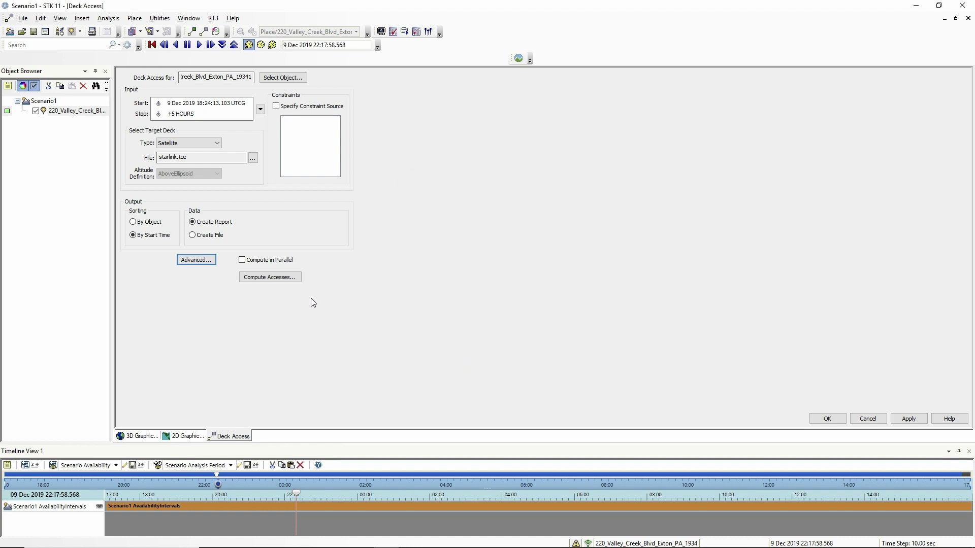
{"action": "left_click", "coordinate": [273, 279]}
{"action": "left_click", "coordinate": [512, 303]}
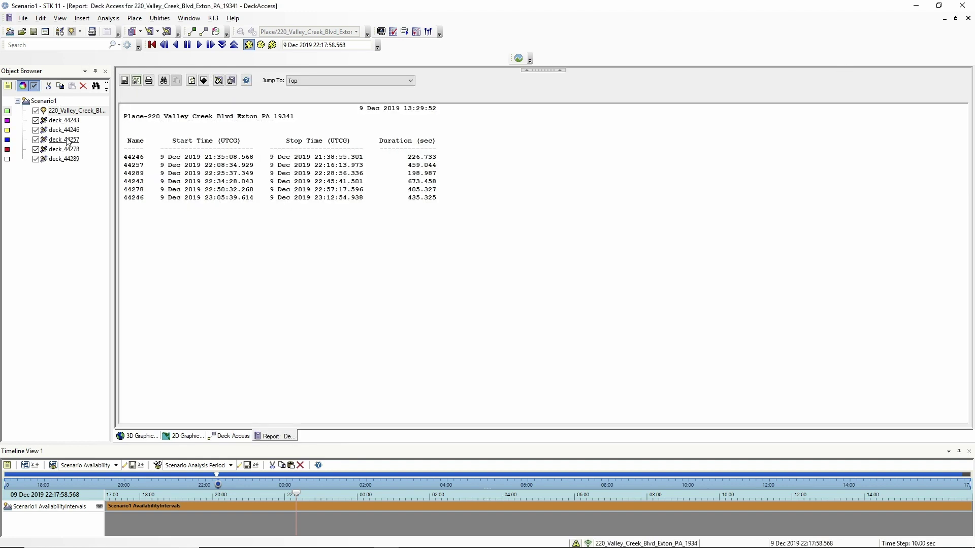
Step: From satellite 44246's first Start Time in the report, set animation time to 9 Dec 2019 21:35:08.568
{"action": "right_click", "coordinate": [142, 158]}
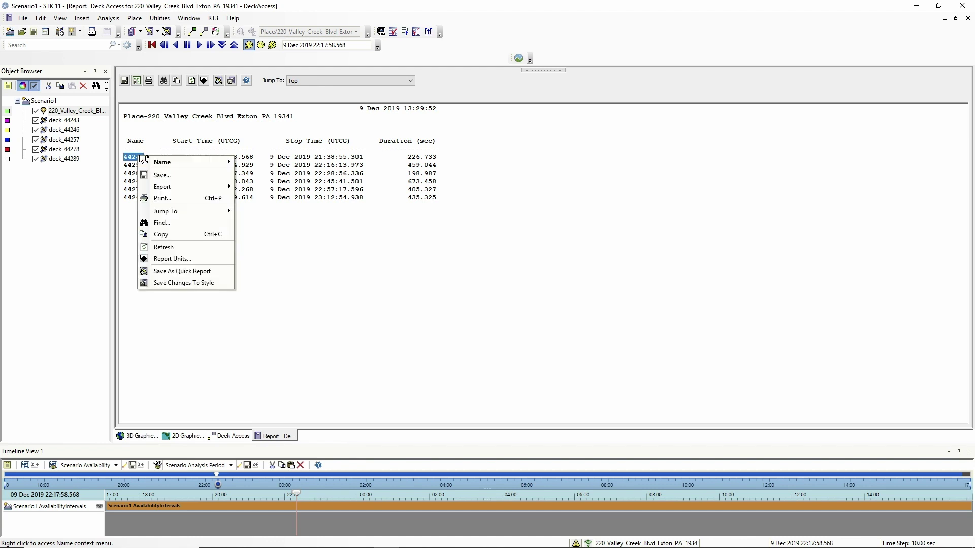
{"action": "mouse_move", "coordinate": [223, 162]}
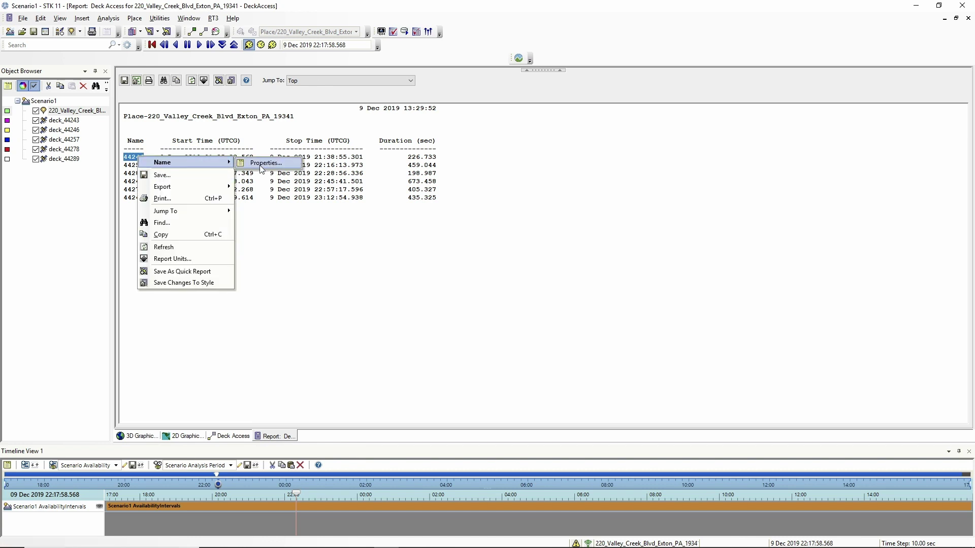
{"action": "mouse_move", "coordinate": [211, 217]}
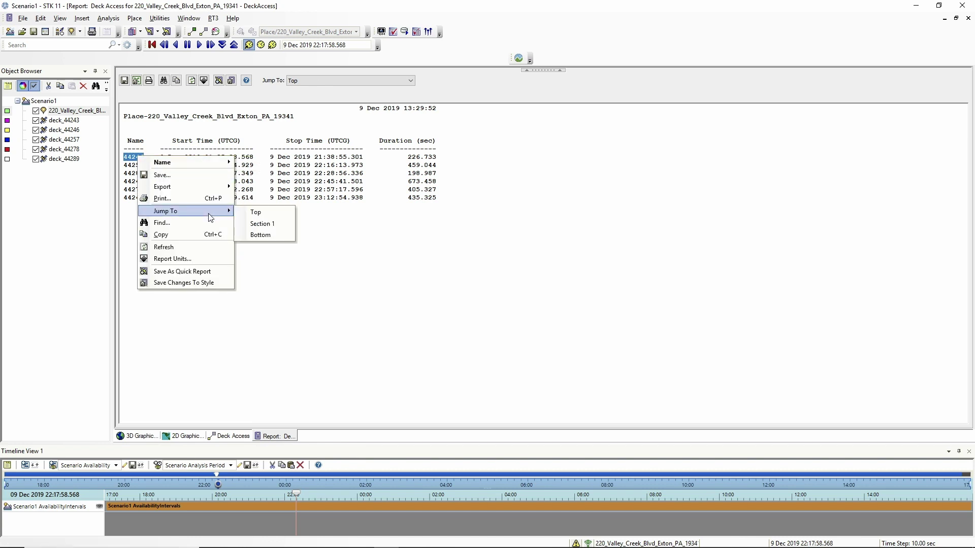
{"action": "left_click", "coordinate": [262, 223]}
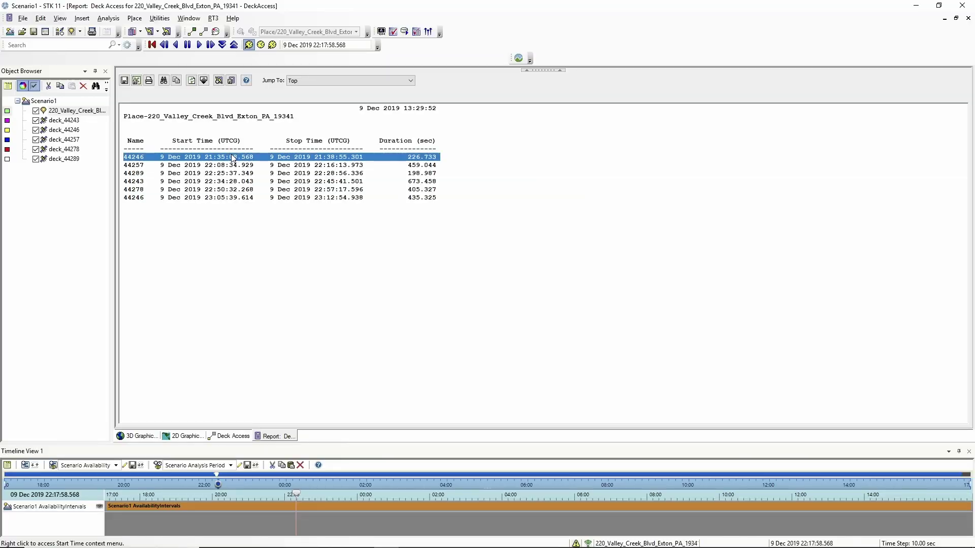
{"action": "right_click", "coordinate": [233, 158]}
{"action": "mouse_move", "coordinate": [322, 159]}
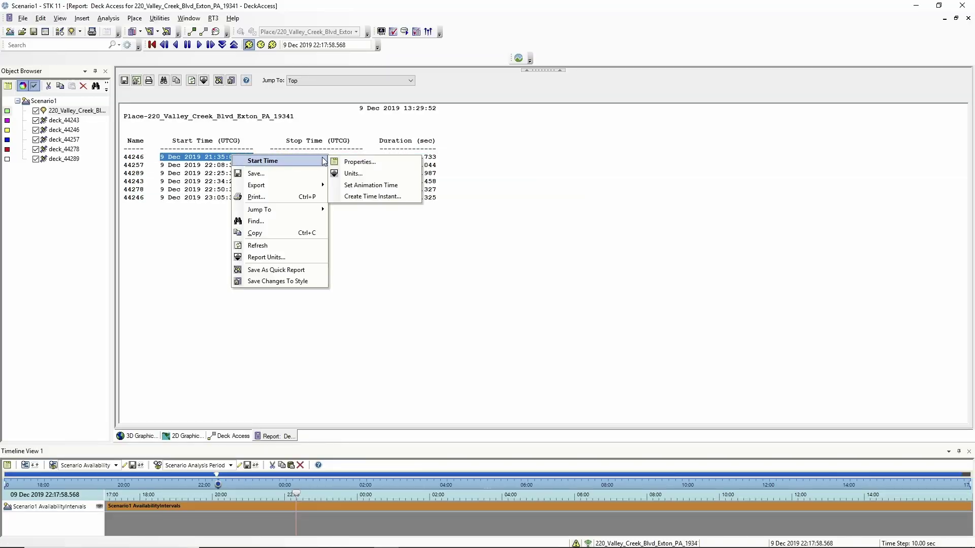
{"action": "left_click", "coordinate": [371, 185]}
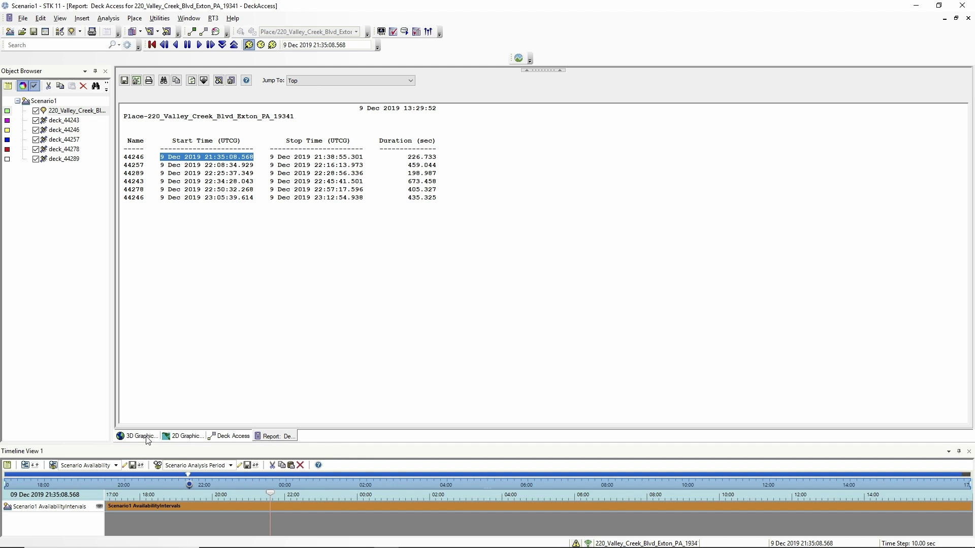
{"action": "left_click", "coordinate": [142, 436]}
{"action": "mouse_move", "coordinate": [395, 166]}
{"action": "left_mouse_down"}
{"action": "mouse_move", "coordinate": [451, 198]}
{"action": "mouse_move", "coordinate": [594, 183]}
{"action": "mouse_move", "coordinate": [455, 259]}
{"action": "mouse_move", "coordinate": [539, 264]}
{"action": "left_mouse_up"}
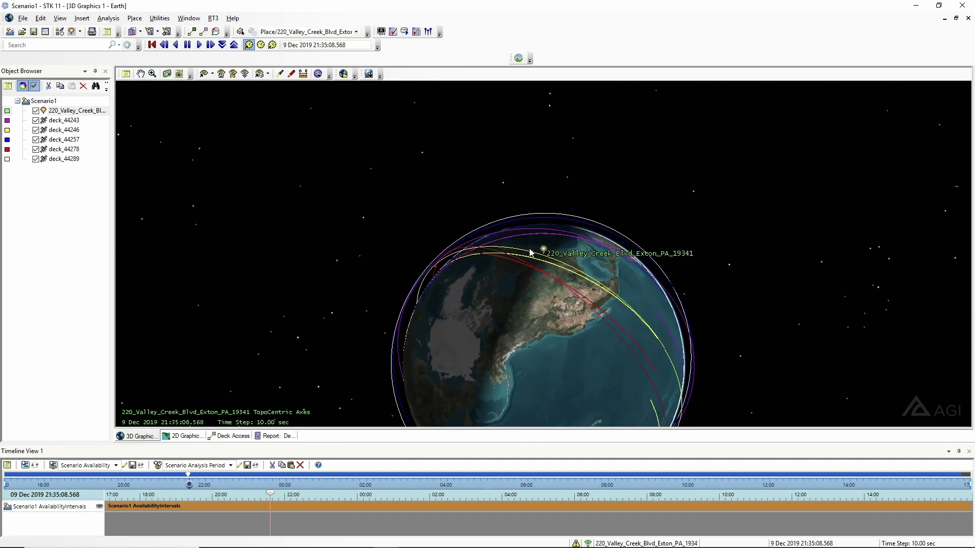
{"action": "left_click", "coordinate": [212, 74]}
{"action": "mouse_move", "coordinate": [238, 98]}
{"action": "left_click", "coordinate": [307, 98]}
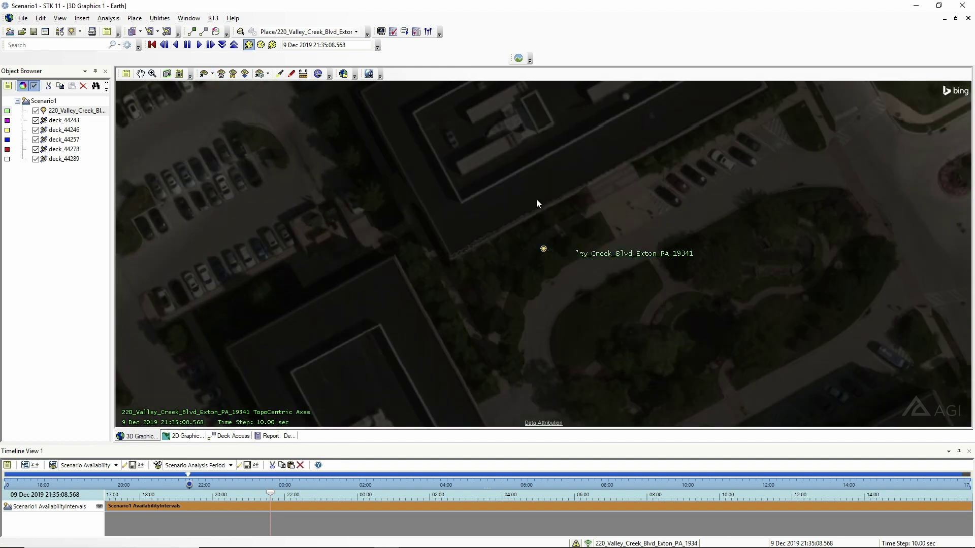
{"action": "scroll", "coordinate": [539, 198], "scroll_direction": "down", "scroll_amount": 5}
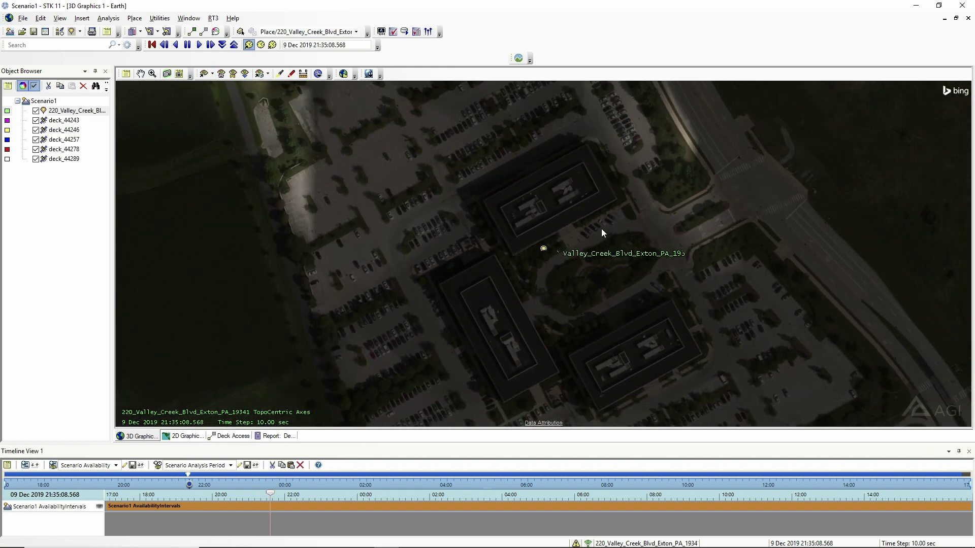
{"action": "scroll", "coordinate": [518, 300], "scroll_direction": "down", "scroll_amount": 10}
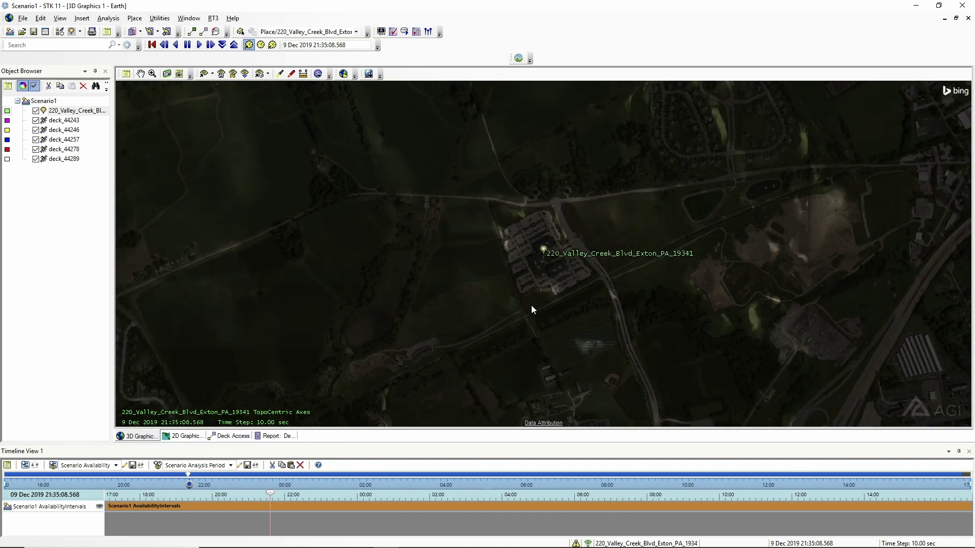
{"action": "scroll", "coordinate": [531, 254], "scroll_direction": "down", "scroll_amount": 8}
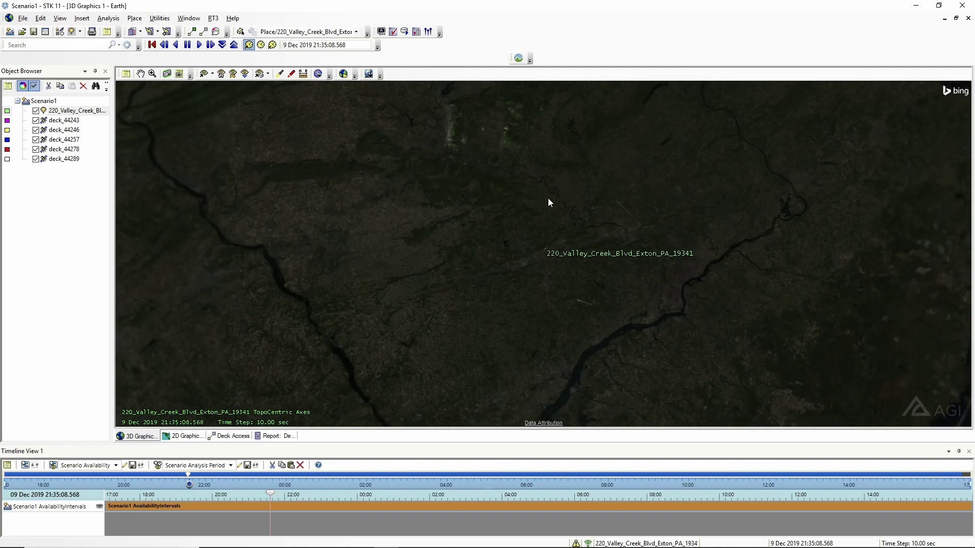
{"action": "scroll", "coordinate": [557, 291], "scroll_direction": "down", "scroll_amount": 10}
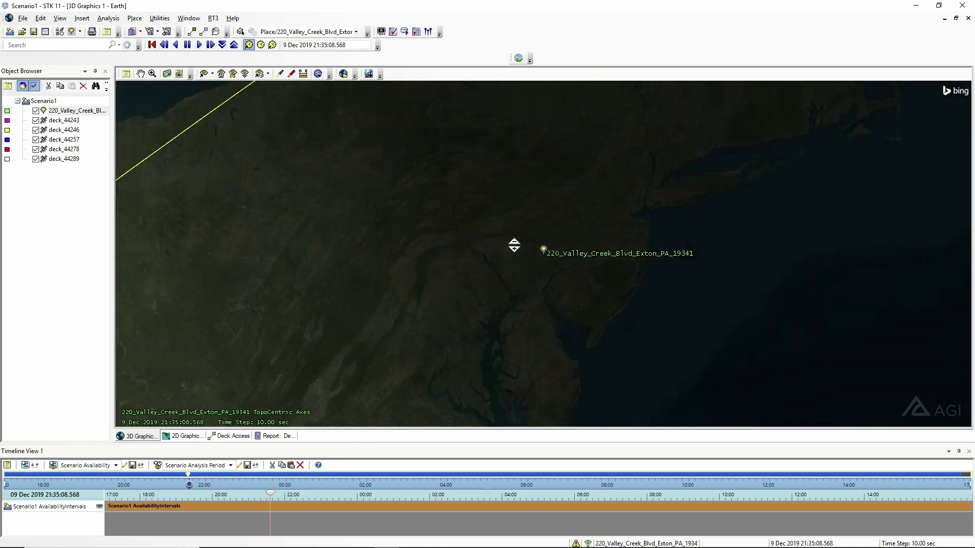
{"action": "scroll", "coordinate": [512, 189], "scroll_direction": "down", "scroll_amount": 10}
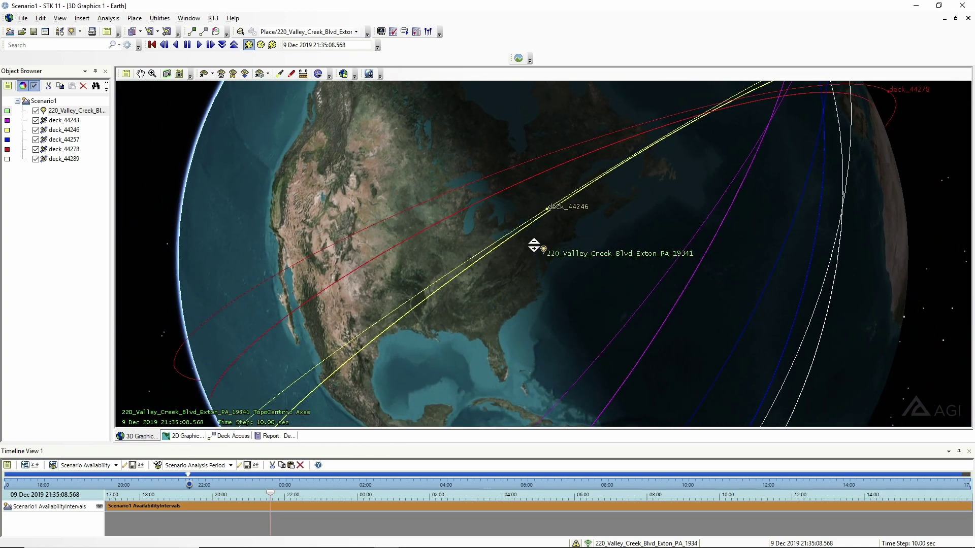
{"action": "left_click_drag", "start_coordinate": [511, 272], "coordinate": [441, 192]}
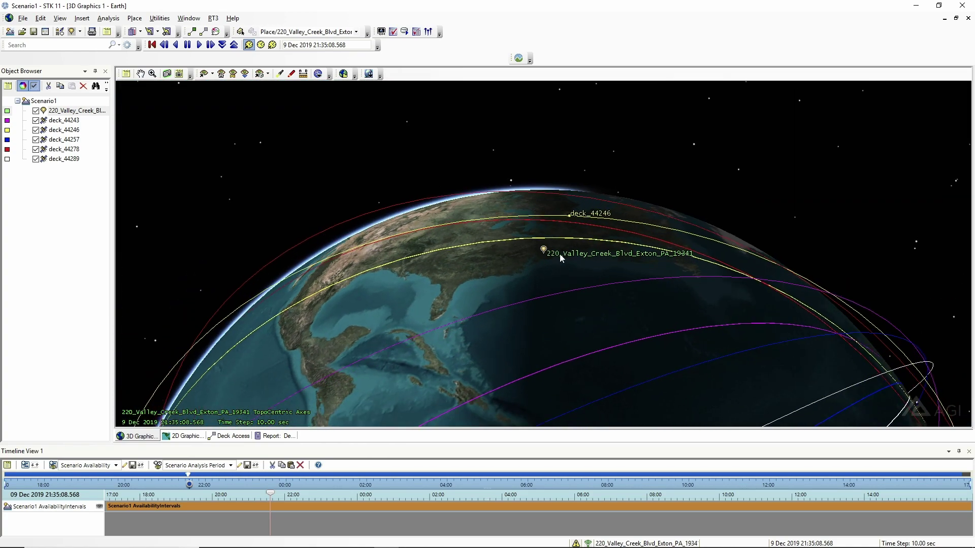
{"action": "left_click_drag", "start_coordinate": [465, 294], "coordinate": [615, 319]}
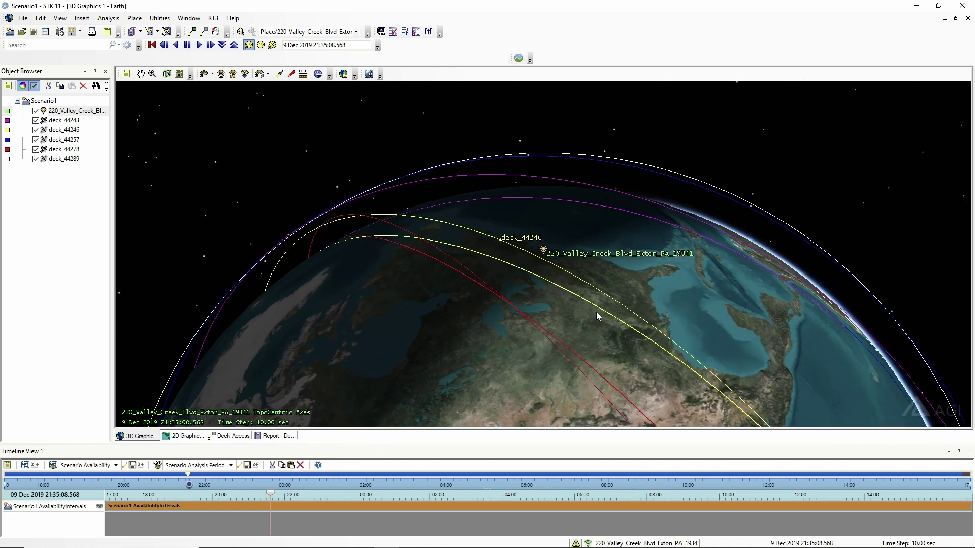
{"action": "mouse_move", "coordinate": [429, 279]}
{"action": "left_mouse_down"}
{"action": "mouse_move", "coordinate": [424, 273]}
{"action": "mouse_move", "coordinate": [422, 282]}
{"action": "left_mouse_up"}
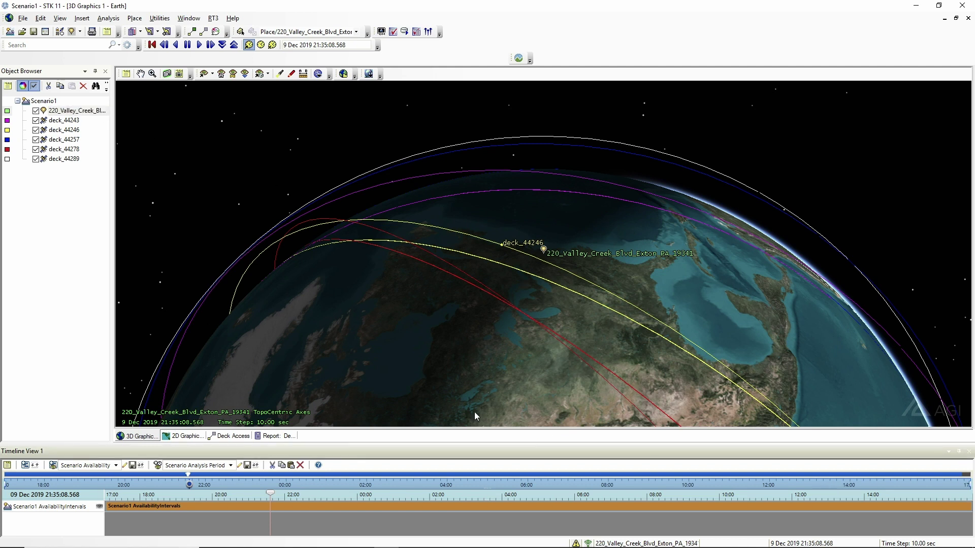
{"action": "left_click", "coordinate": [269, 438]}
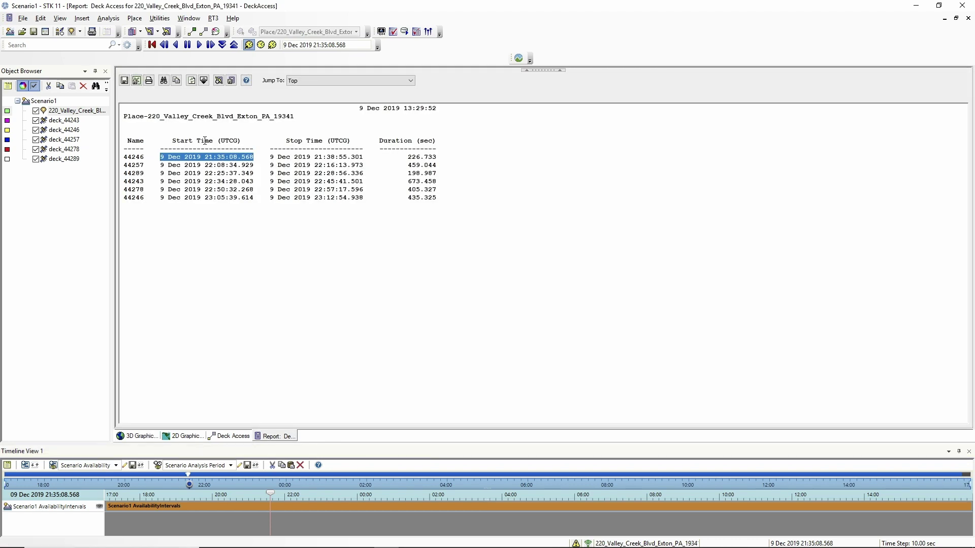
Step: Change the report's DateFormat unit to Gregorian LCL (LCLG), apply and confirm
{"action": "double_click", "coordinate": [204, 141]}
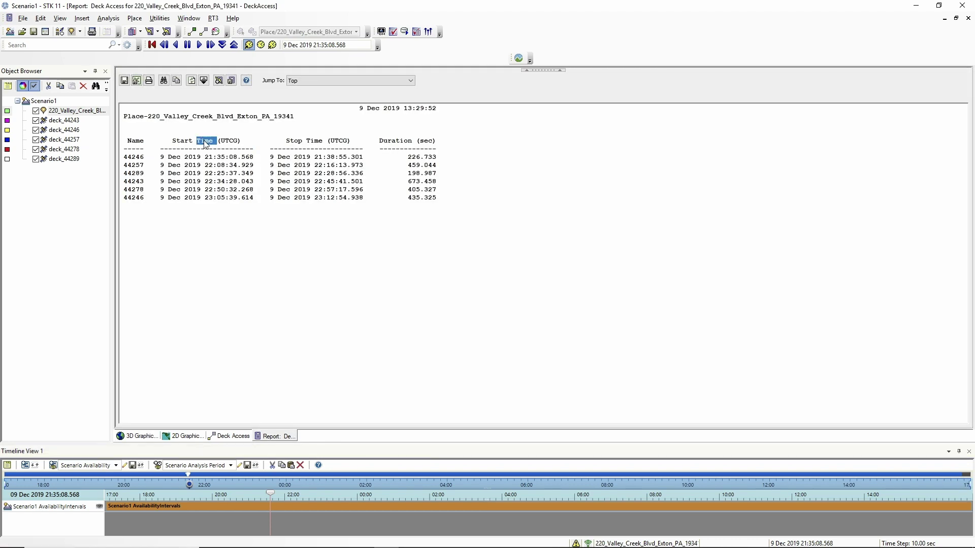
{"action": "left_click", "coordinate": [204, 80]}
{"action": "left_click", "coordinate": [352, 233]}
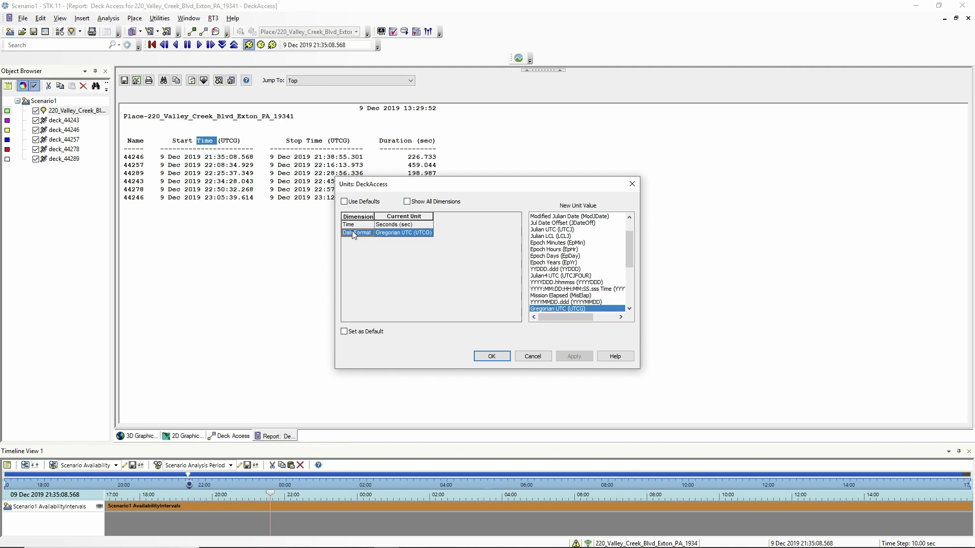
{"action": "scroll", "coordinate": [571, 303], "scroll_direction": "down", "scroll_amount": 3}
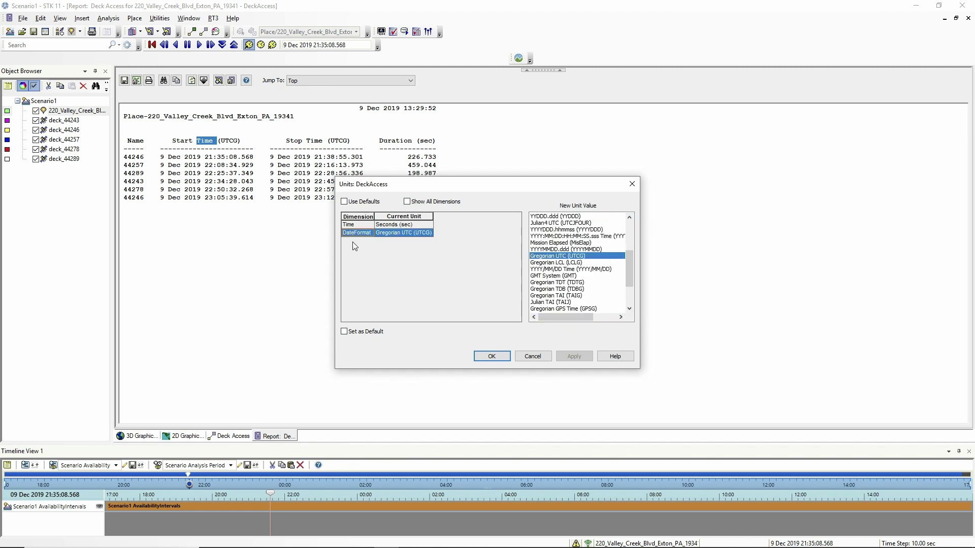
{"action": "left_click", "coordinate": [553, 263]}
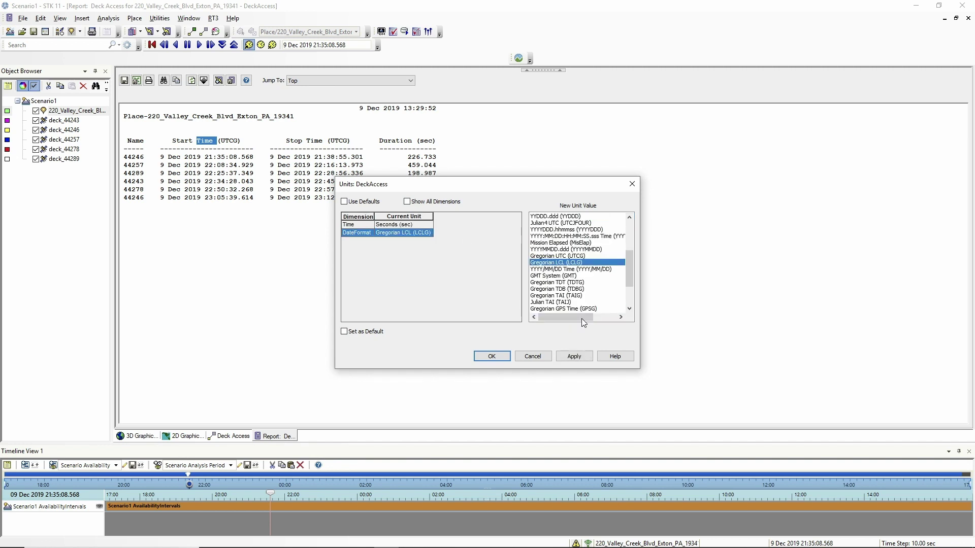
{"action": "left_click", "coordinate": [571, 358]}
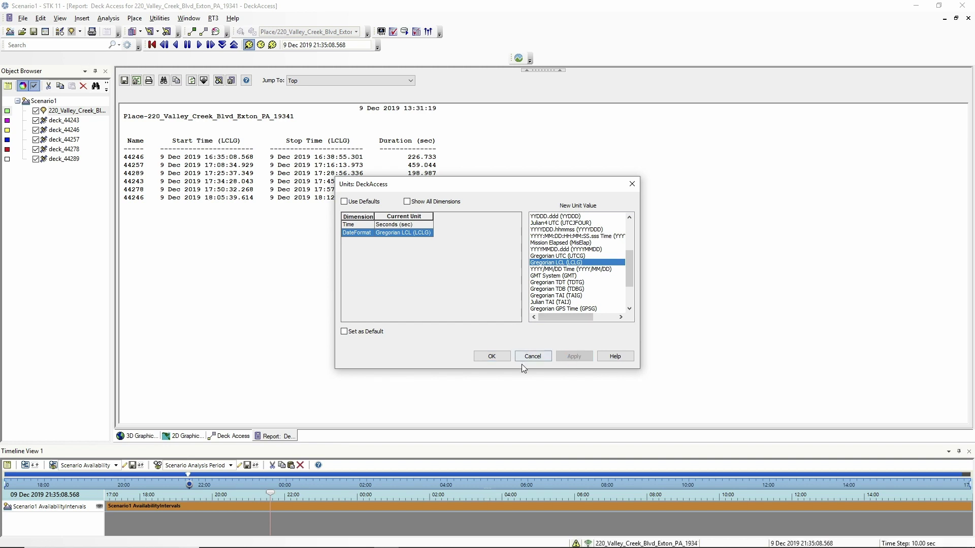
{"action": "left_click", "coordinate": [489, 359]}
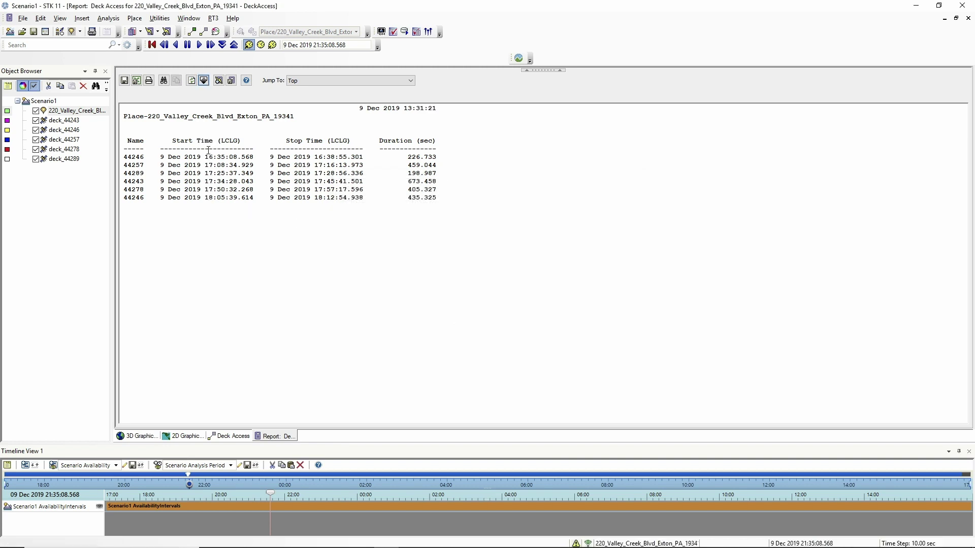